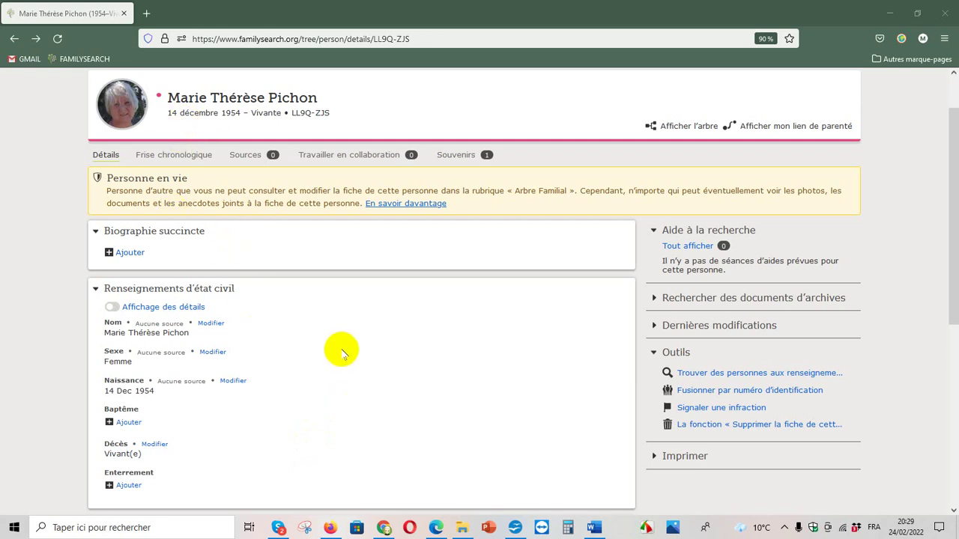
Begin adding a spouse under the woman's family members and enter his given name and surname
scroll(342, 349, "down", 2)
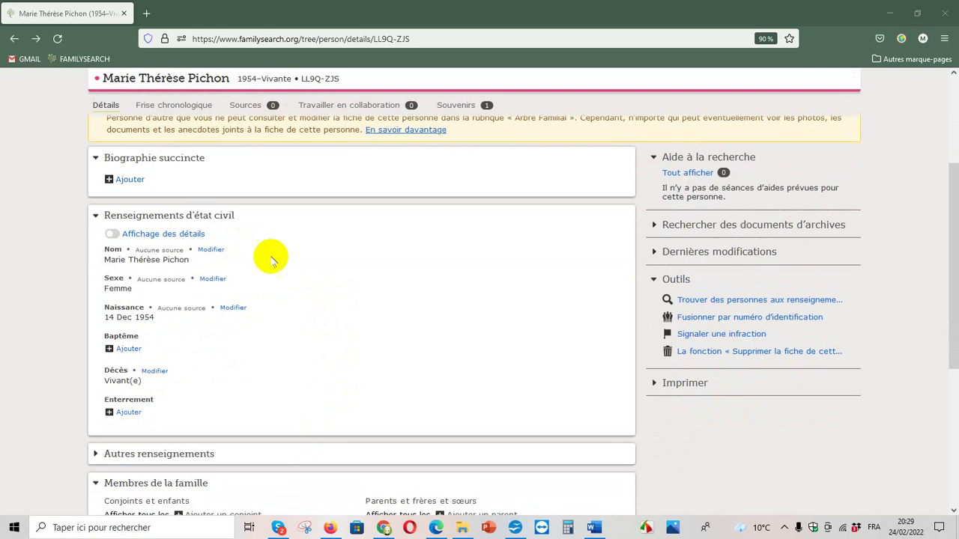
scroll(275, 263, "down", 3)
scroll(276, 263, "down", 1)
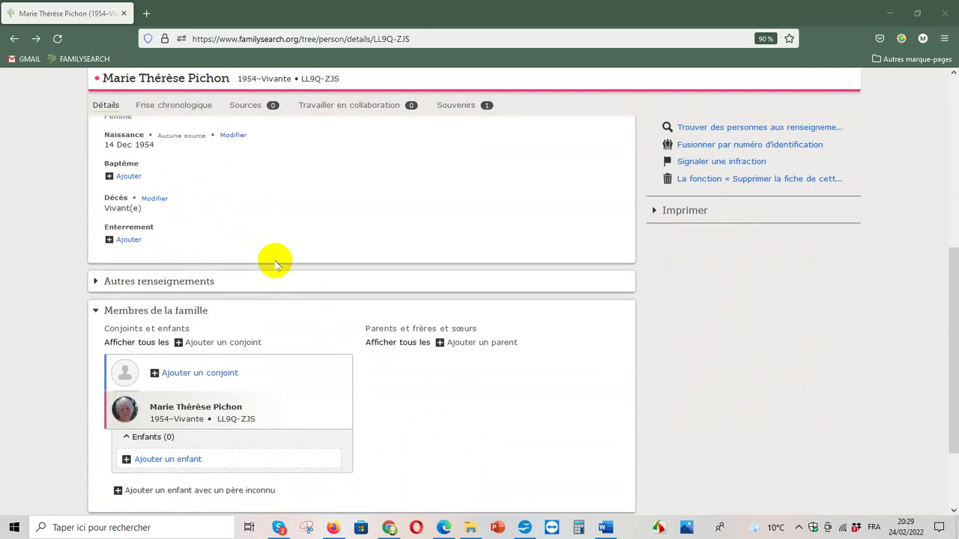
scroll(276, 264, "down", 2)
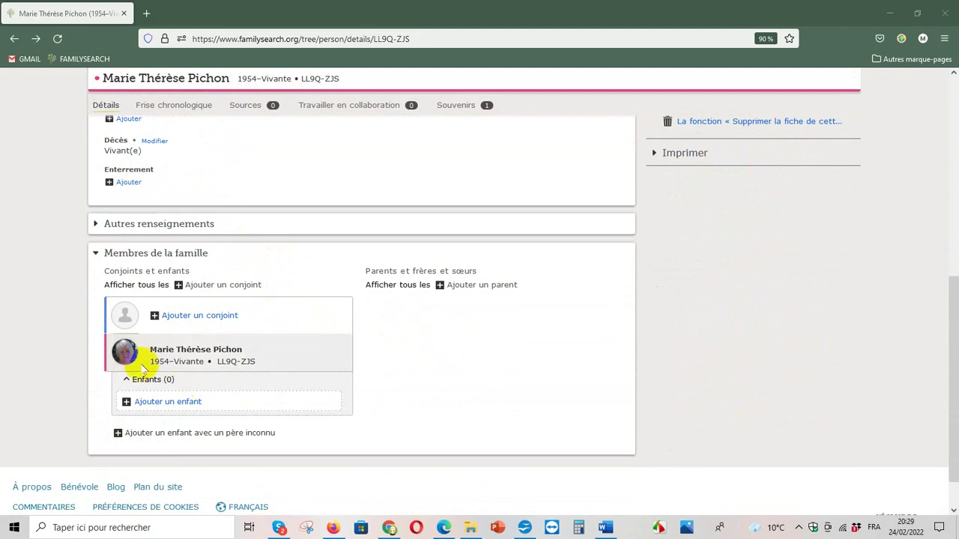
left_click(204, 317)
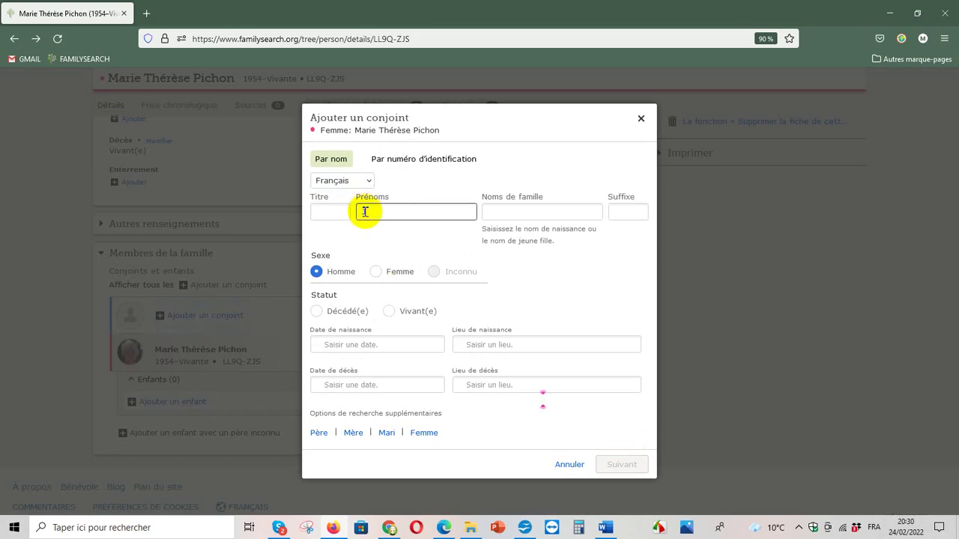
type("Martin")
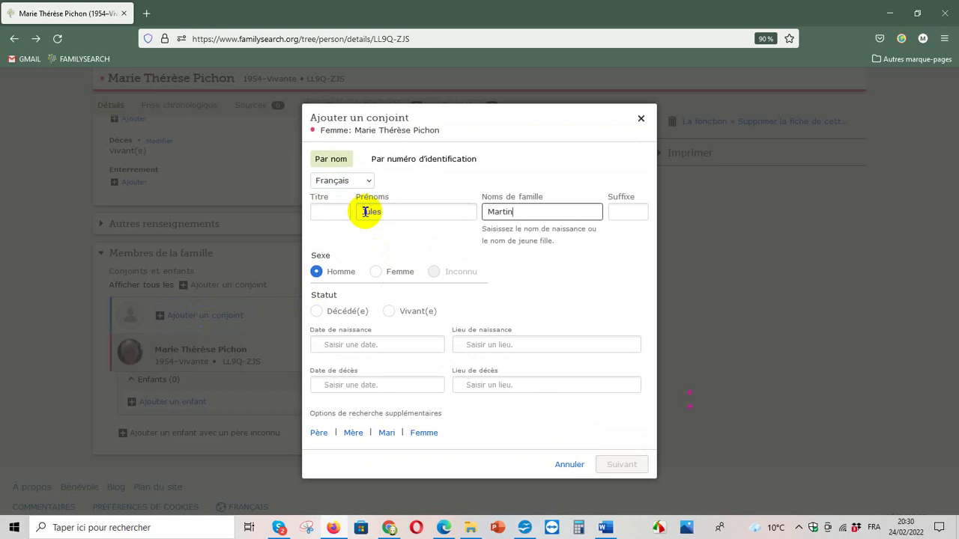
Mark the spouse as living (Vivant) and create a new person record for him
left_click(388, 313)
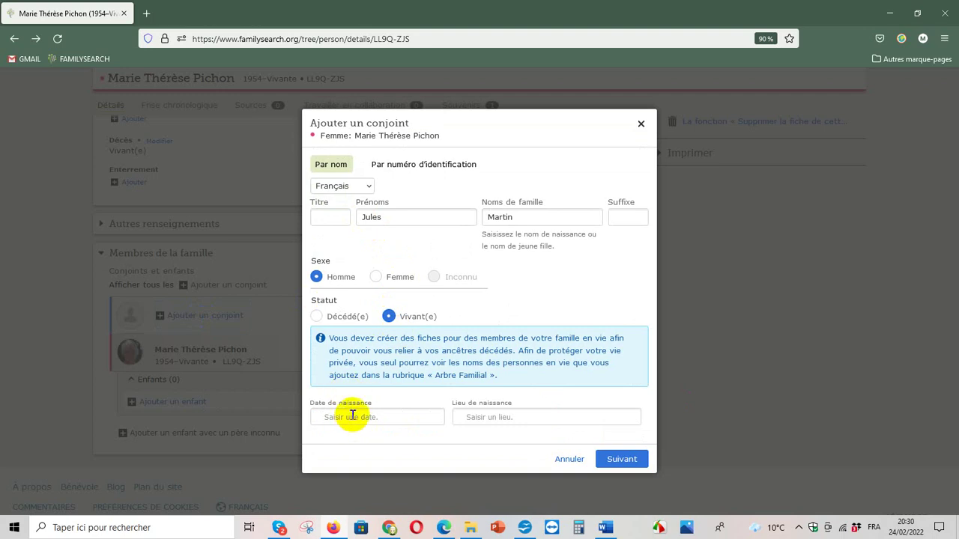
left_click(620, 459)
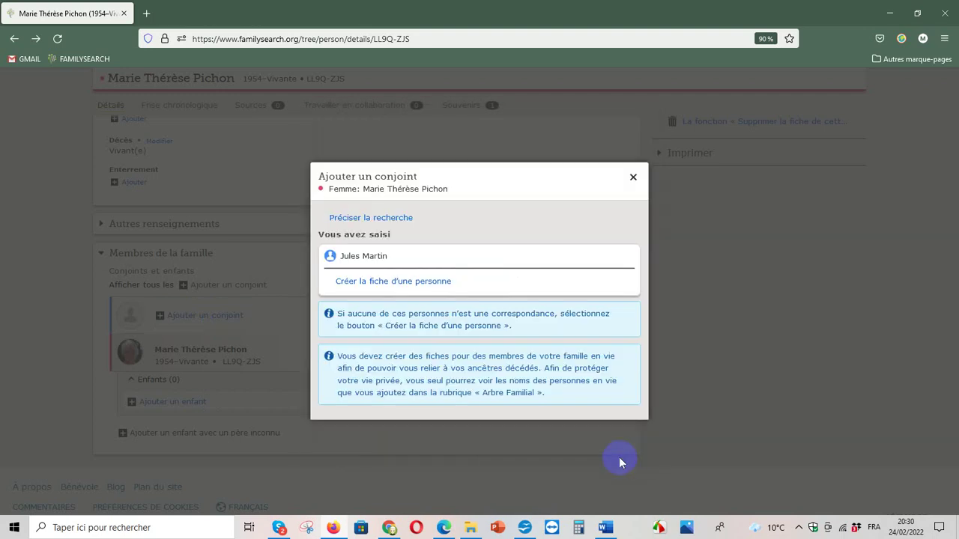
left_click(386, 281)
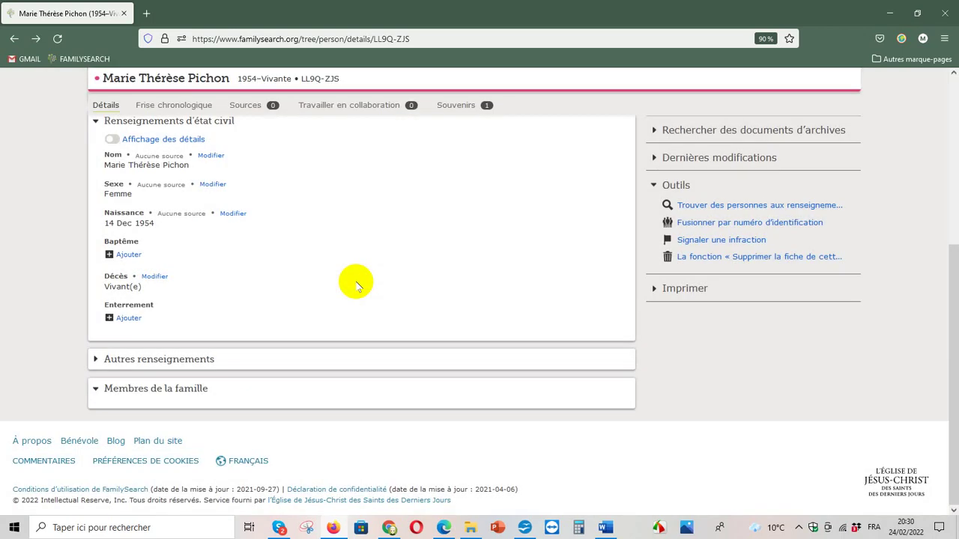
Open the person page of the newly added spouse from the family members section
scroll(346, 284, "down", 2)
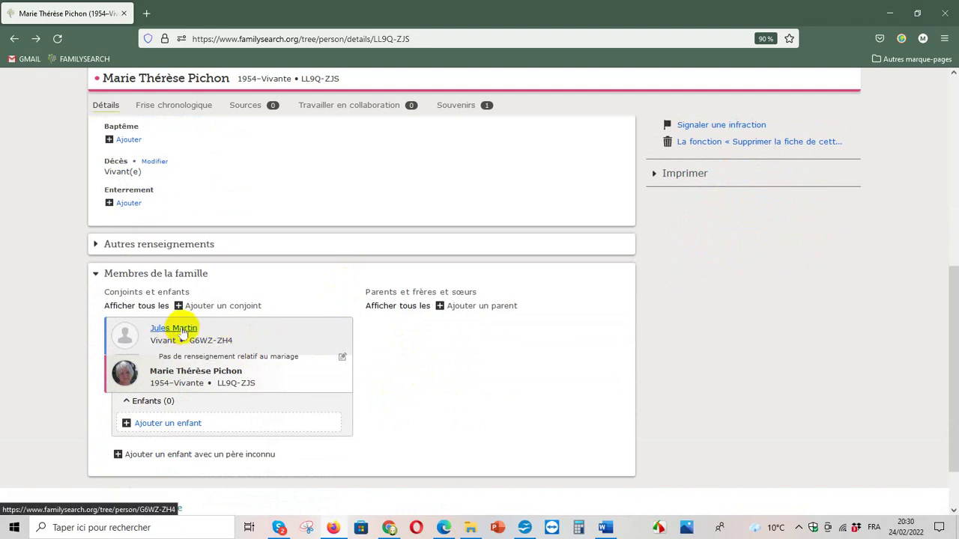
mouse_move(183, 331)
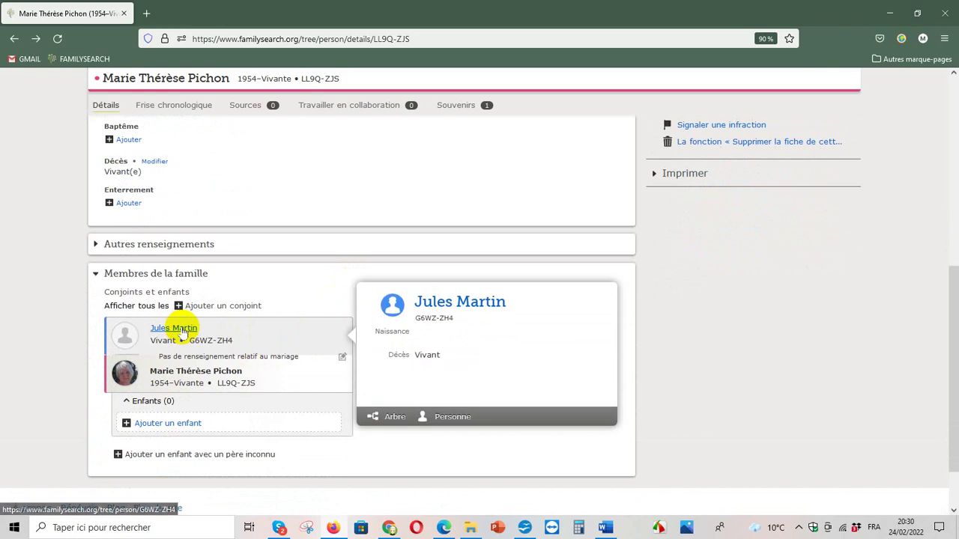
left_click(450, 304)
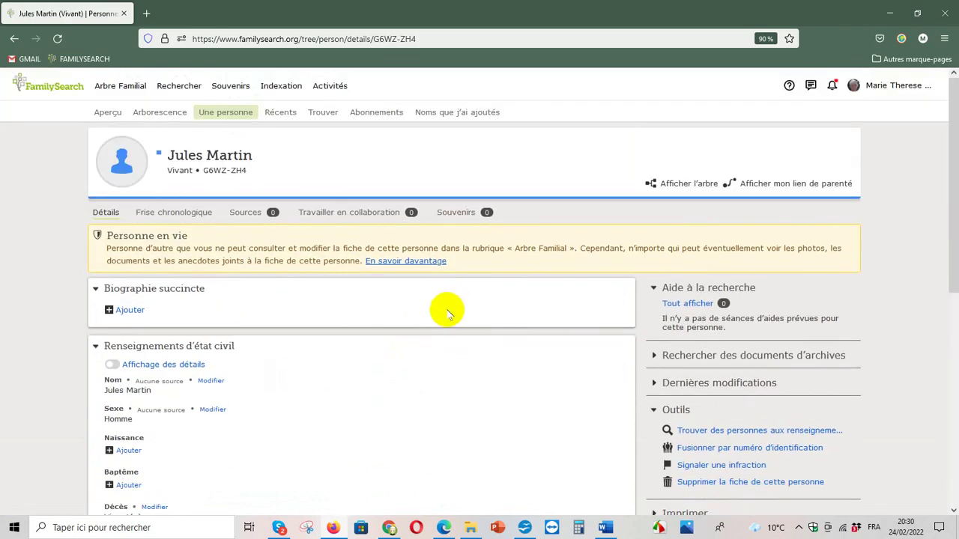
Begin adding a parent for the husband, entering the father's full name, sex Homme and status Décédé
scroll(436, 322, "down", 5)
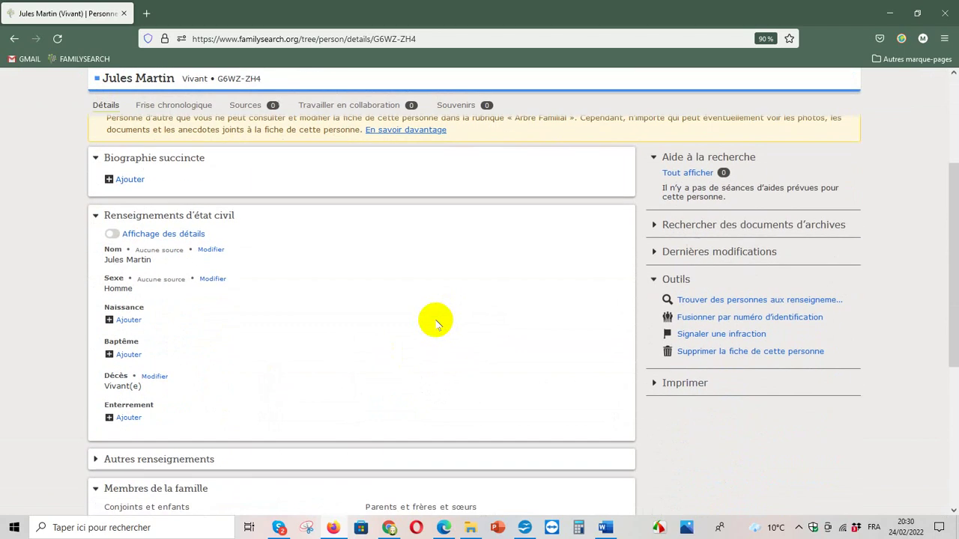
scroll(409, 304, "down", 4)
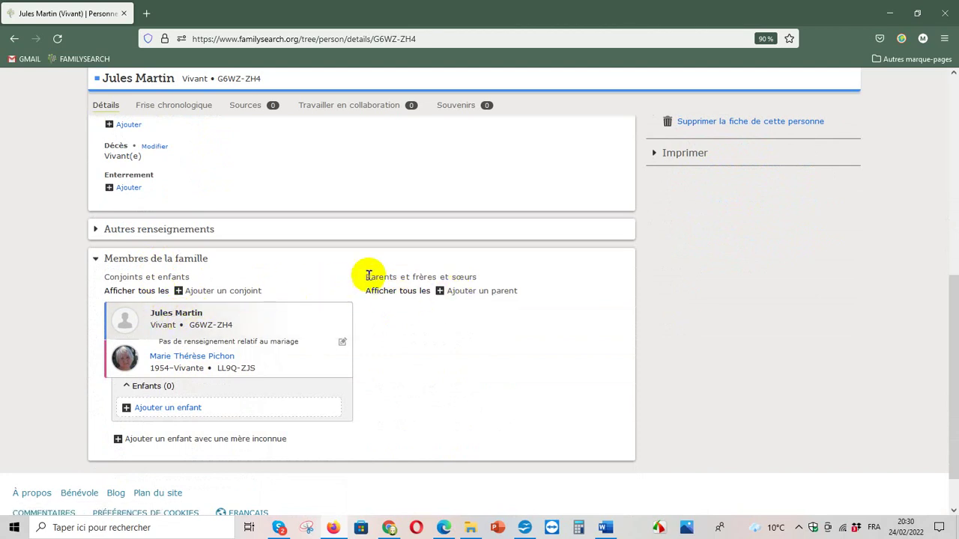
left_click(474, 294)
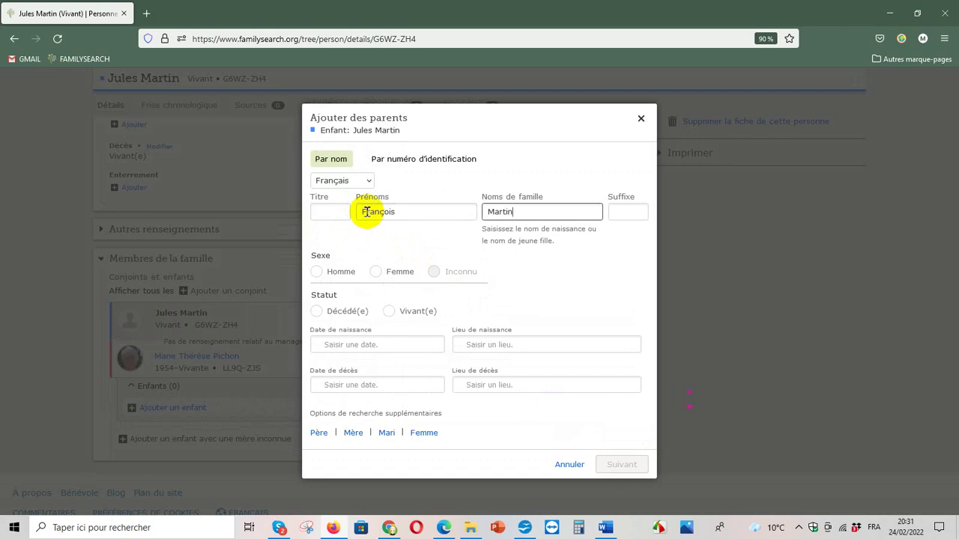
left_click(316, 271)
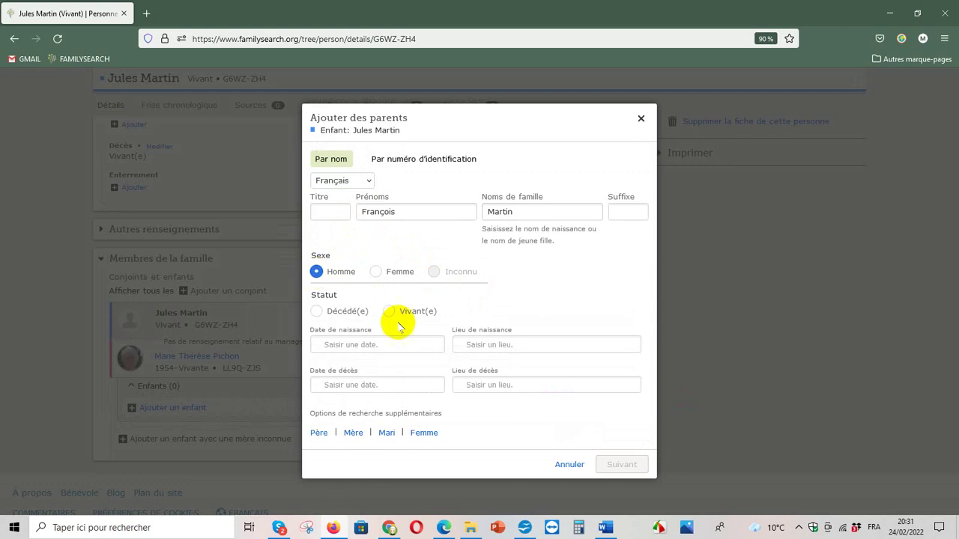
left_click(319, 313)
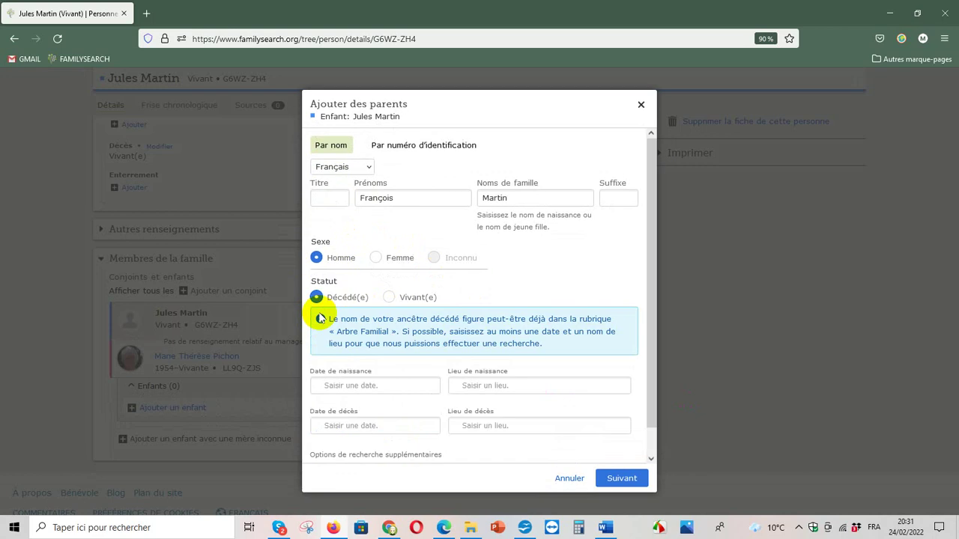
Enter the father's date of birth, choosing the matching standardized date suggestion
left_click(356, 383)
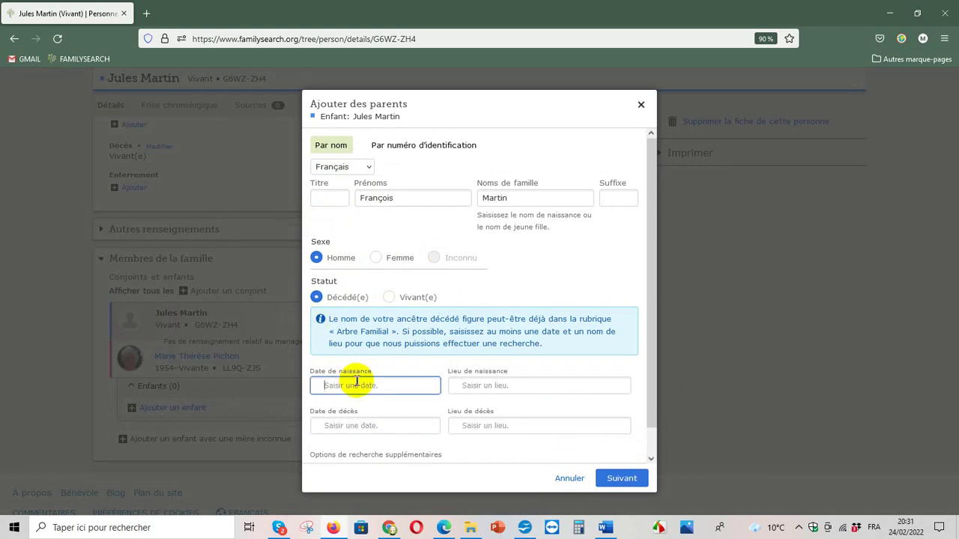
type("12")
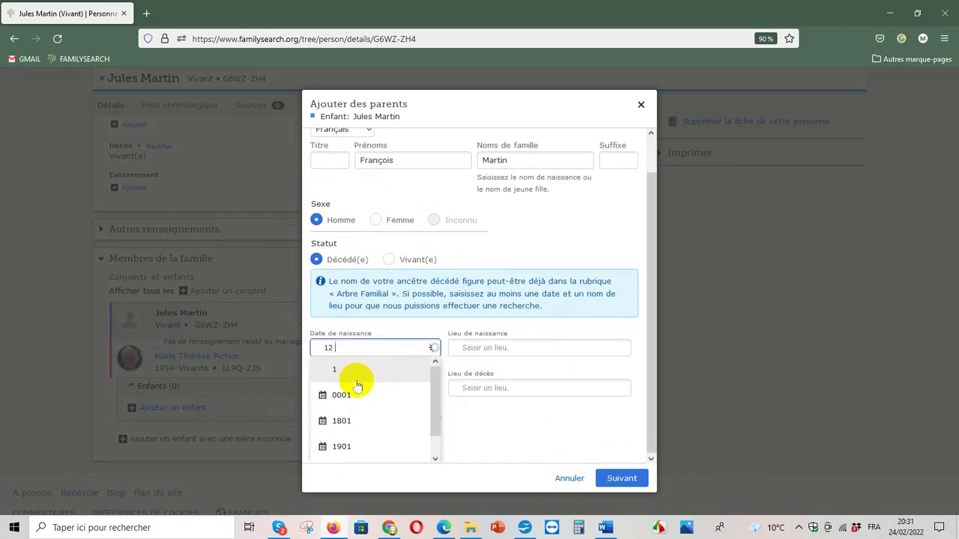
type(" 1 1850")
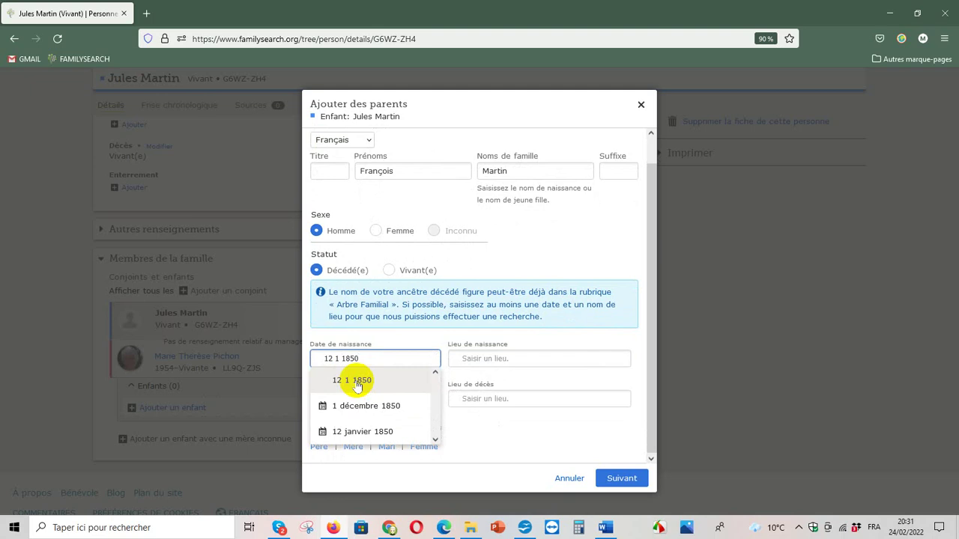
left_click(363, 433)
Submit the father's details without places or a death date, and create a new person record instead of adding a suggested match
left_click(513, 355)
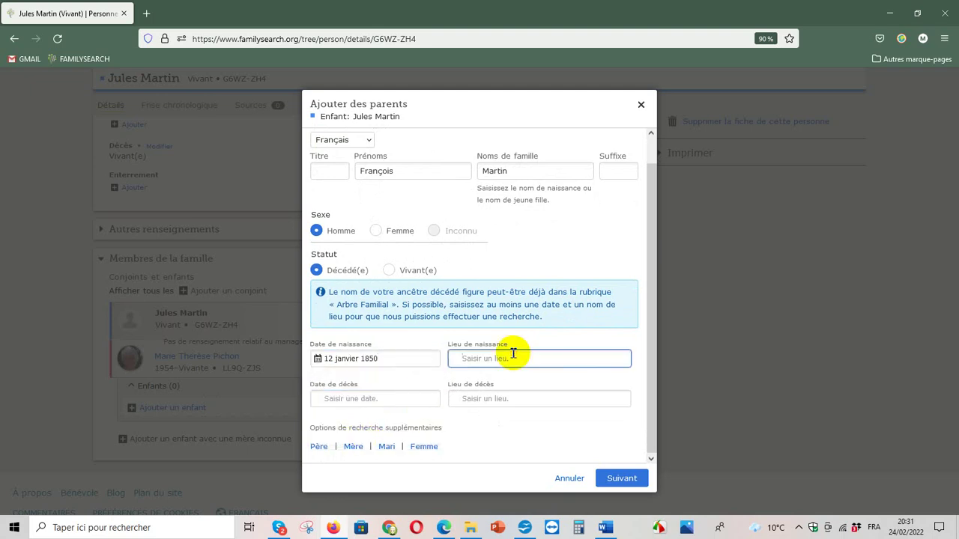
left_click(375, 395)
left_click(474, 399)
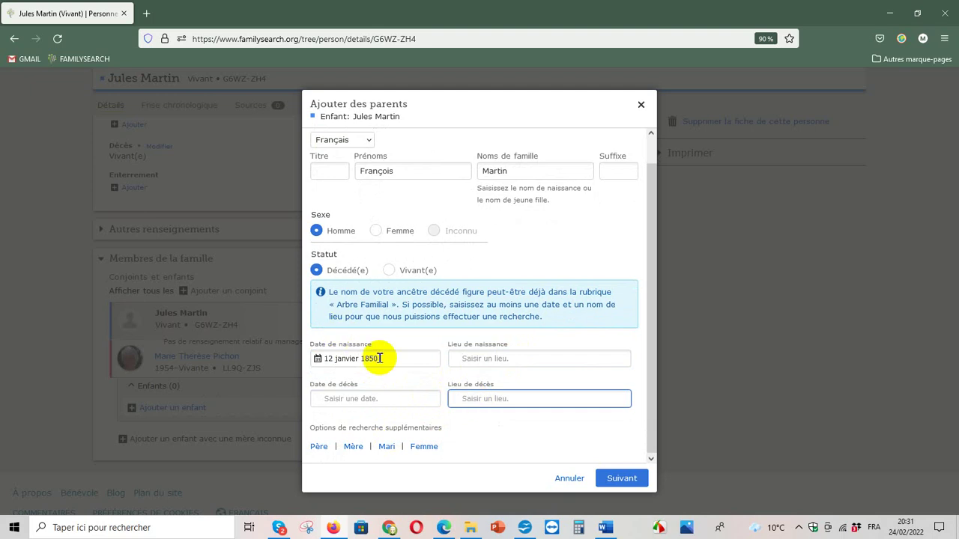
left_click(477, 358)
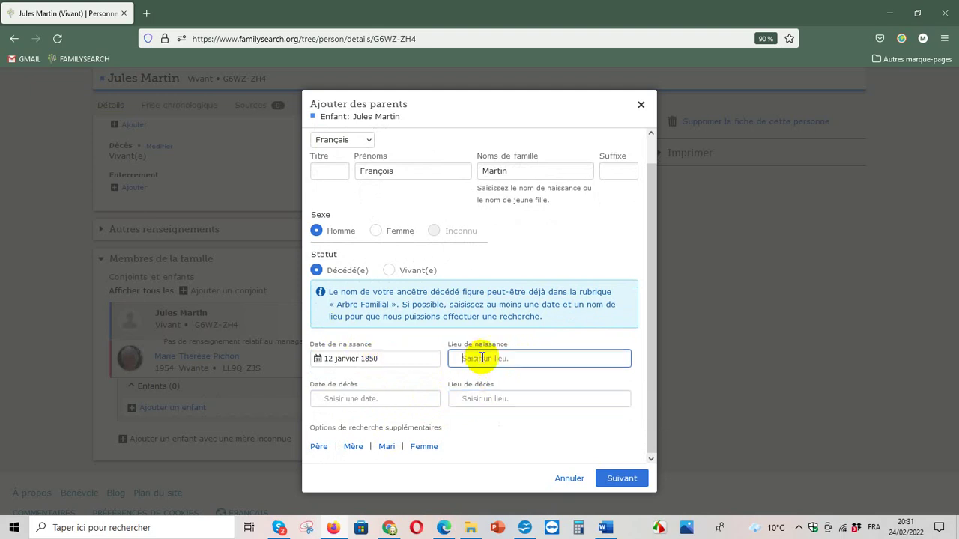
left_click(624, 478)
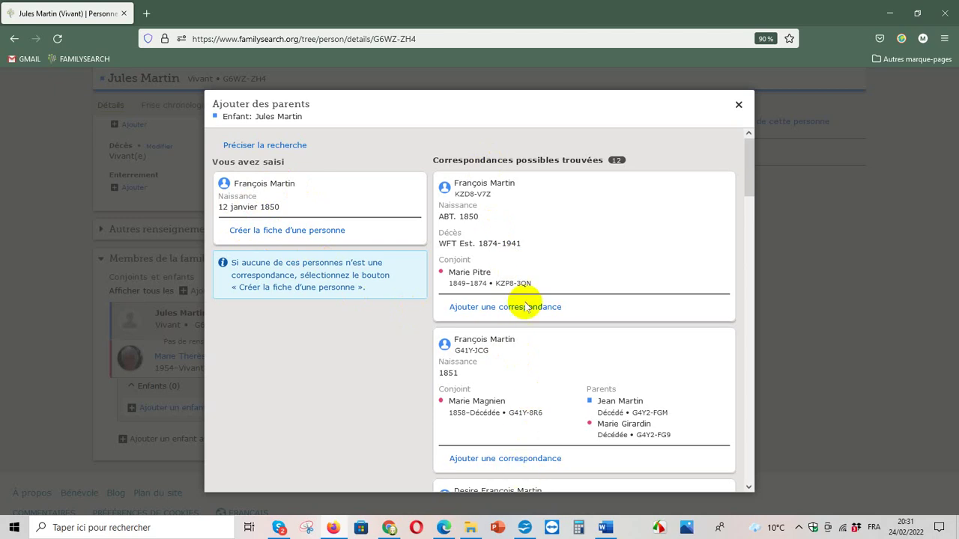
left_click(267, 236)
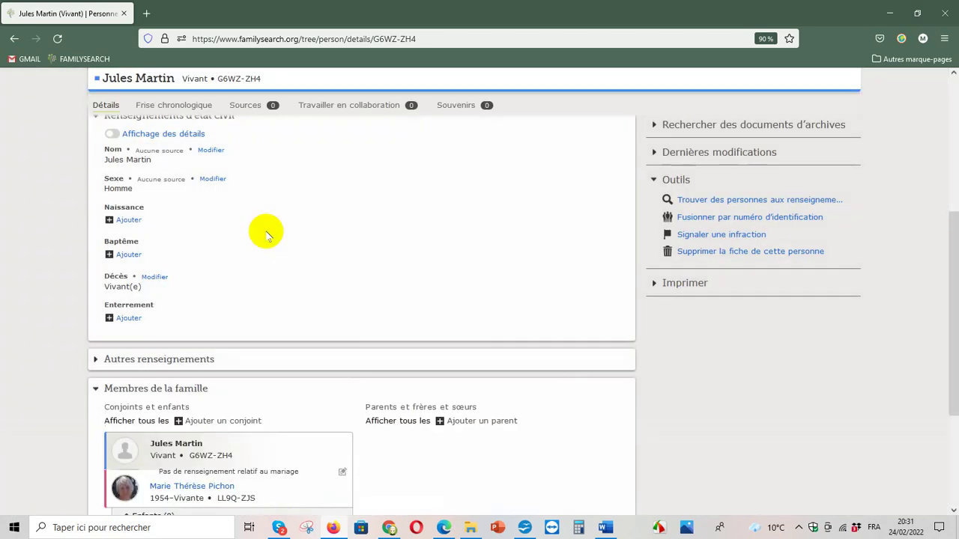
Begin adding a spouse for the father and enter the mother's given name and surname
scroll(267, 234, "down", 1)
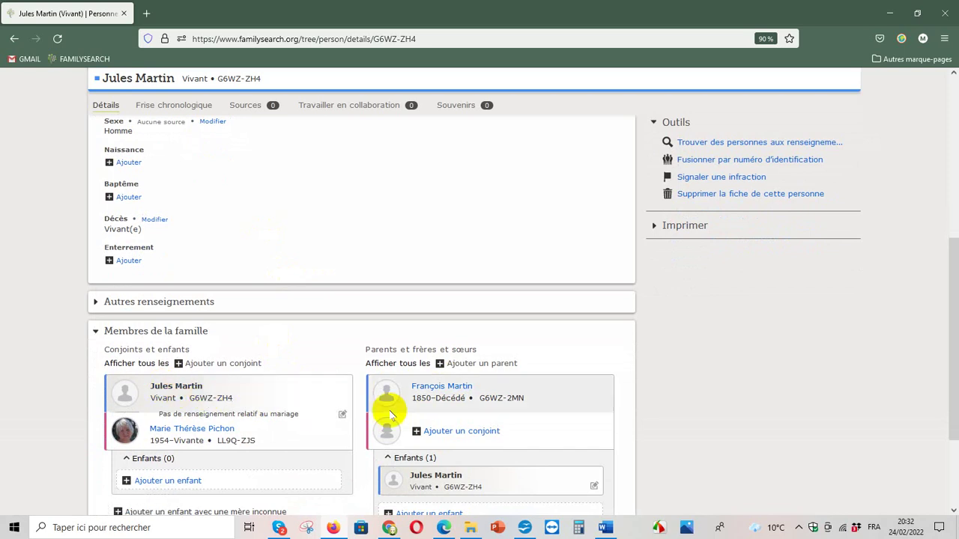
left_click(444, 433)
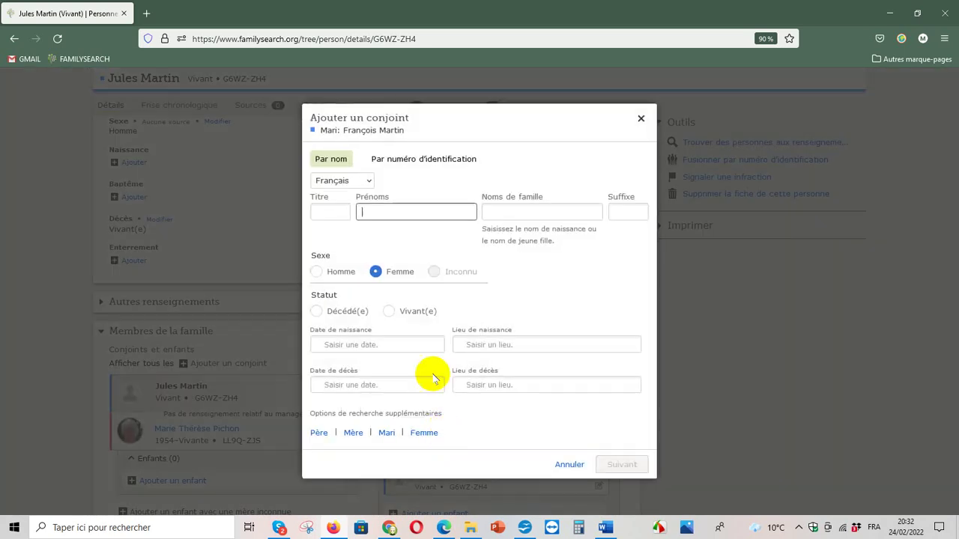
type("I")
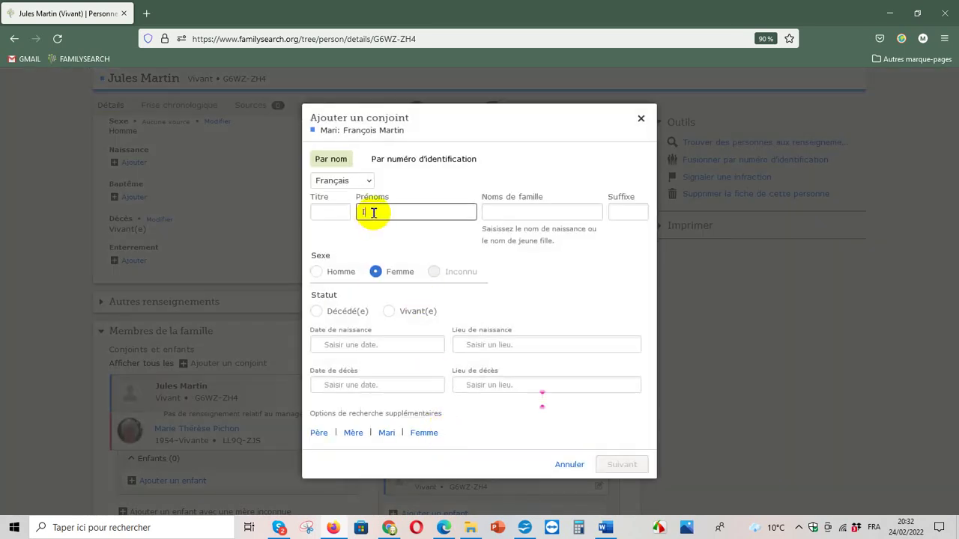
type("sabelle")
key("Tab")
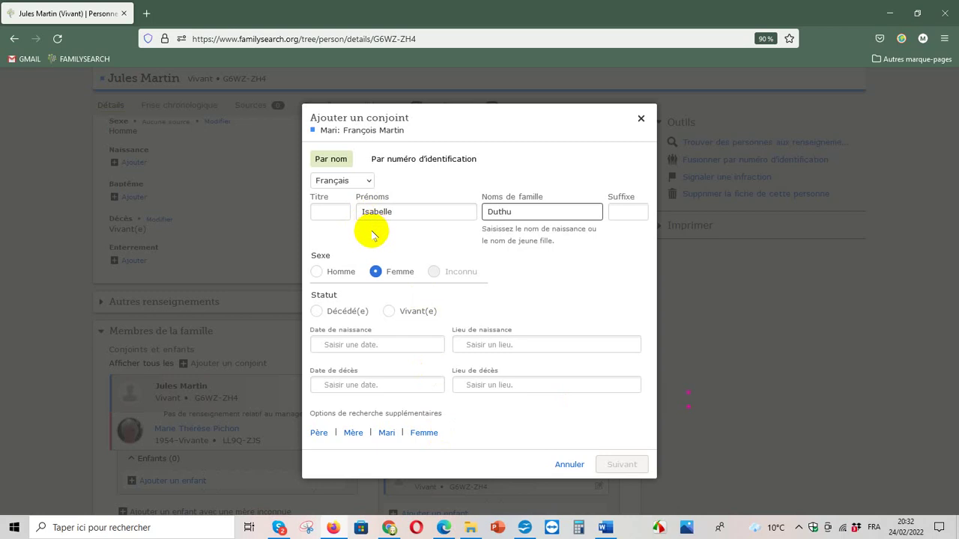
Mark the mother as deceased (Décédée) and create a new person record for her
left_click(316, 311)
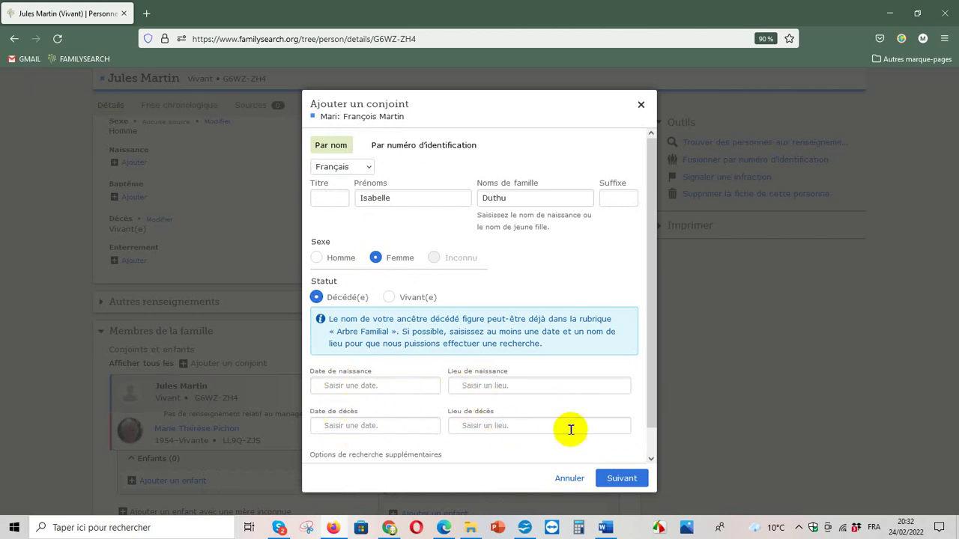
left_click(619, 479)
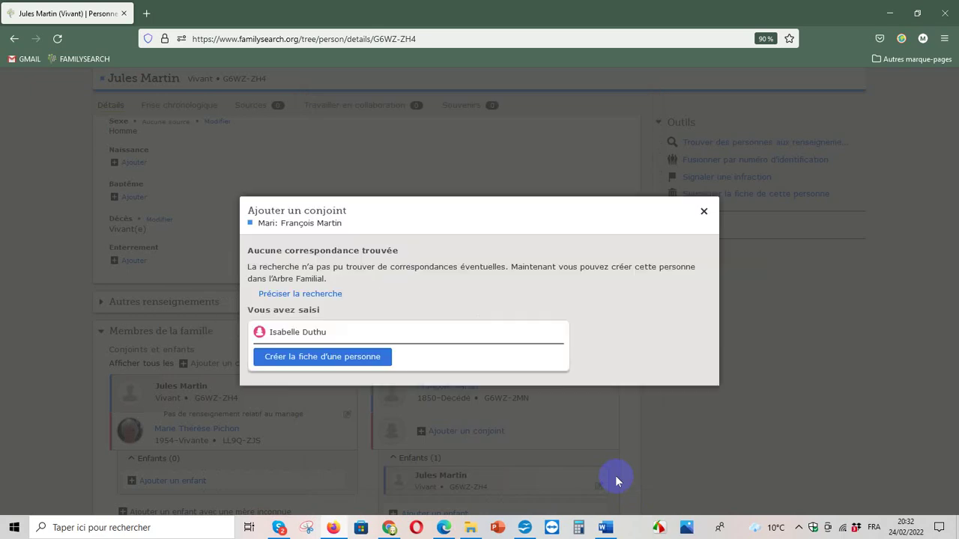
left_click(312, 357)
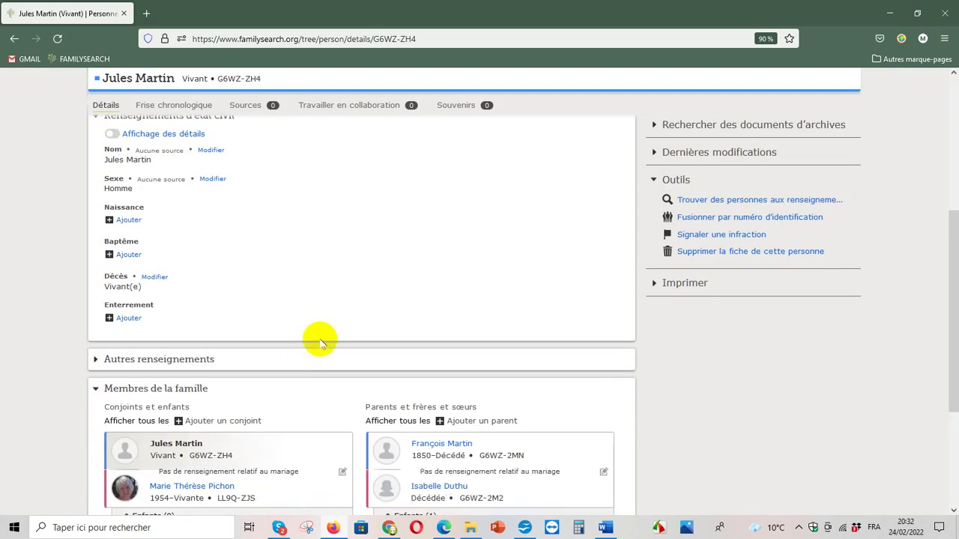
Begin adding a child to the parents' family, entering the sister's given name and surname and setting the sex to Femme
scroll(320, 344, "down", 3)
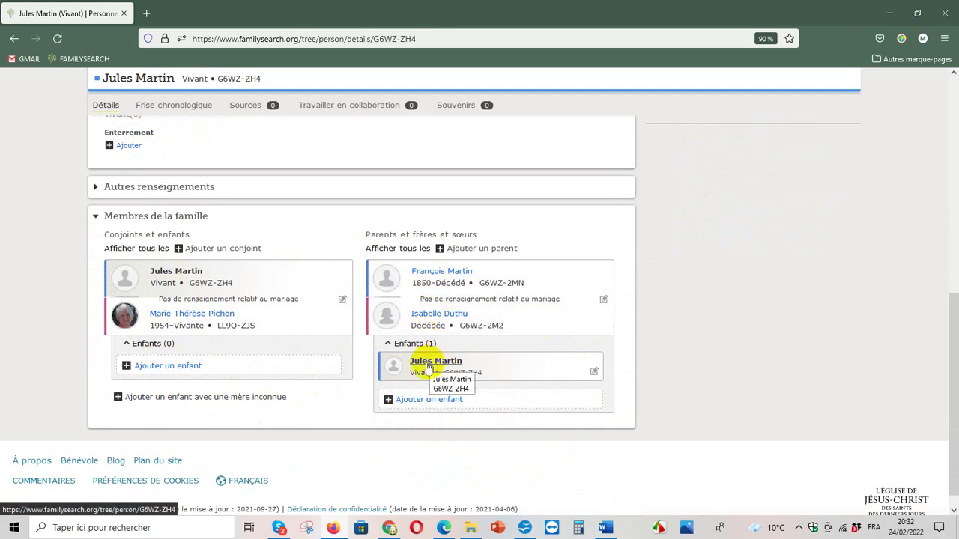
left_click(441, 401)
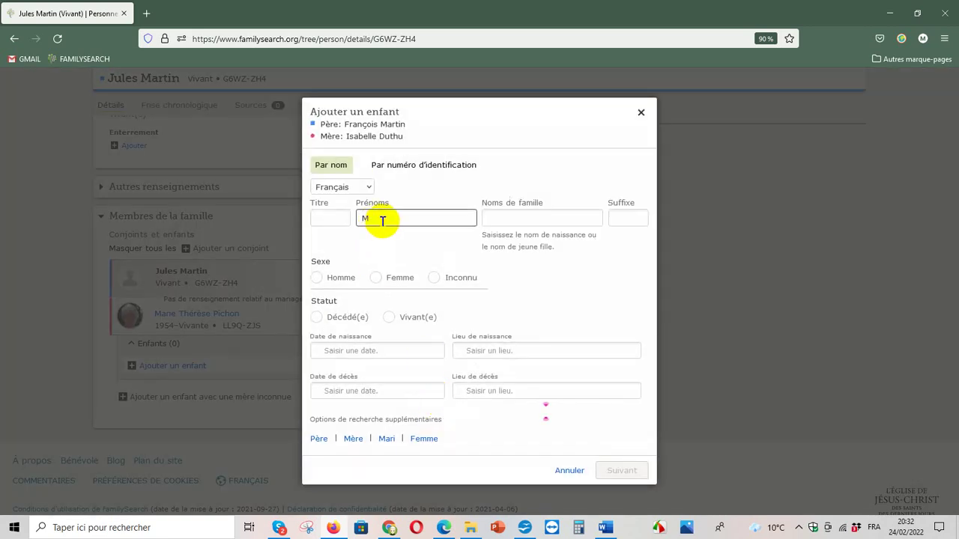
key("Tab")
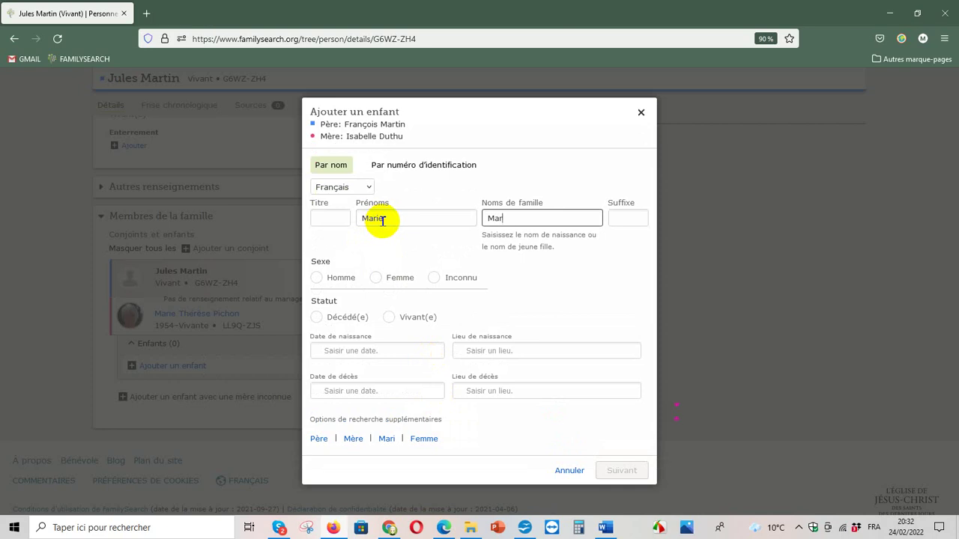
left_click(376, 277)
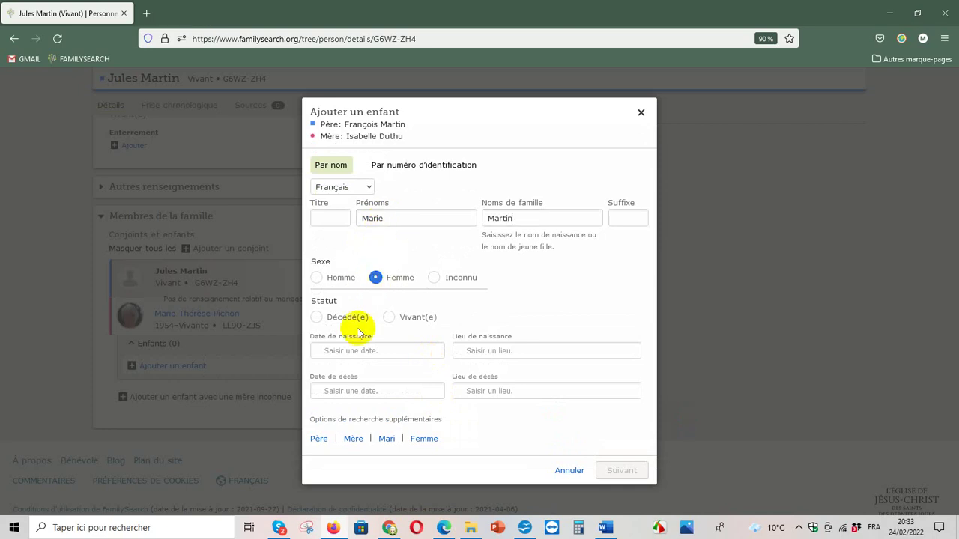
Mark the sister as deceased (Décédé(e)) without dates or places and create a new person record for her
left_click(317, 319)
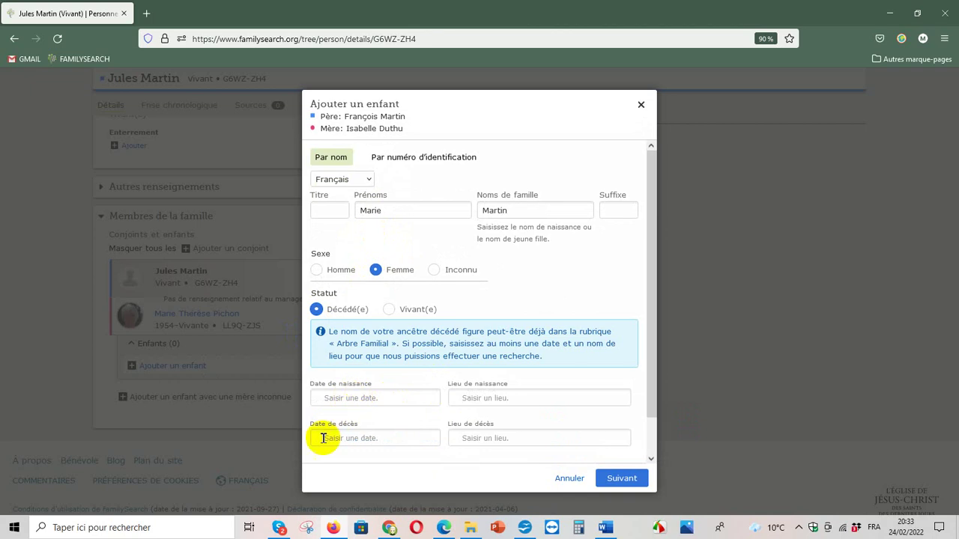
left_click(621, 477)
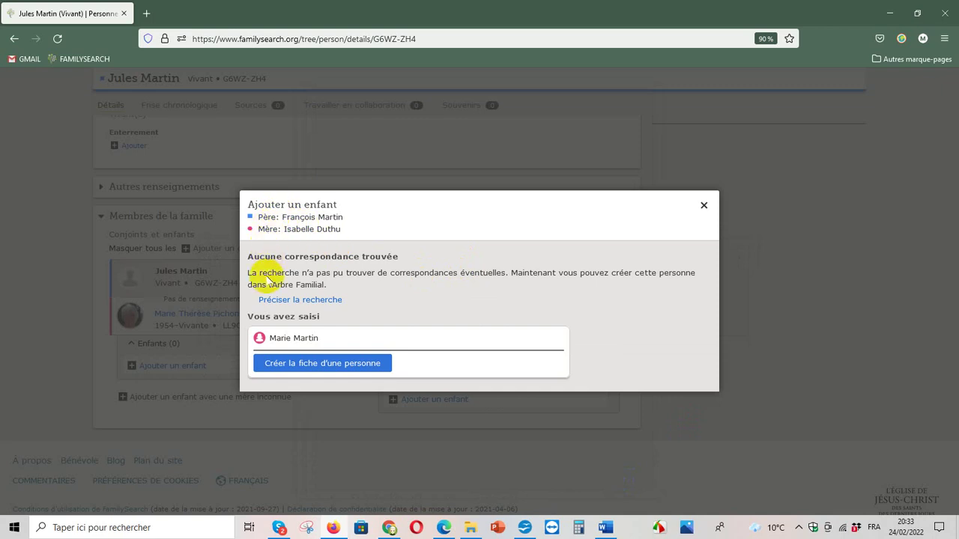
left_click(282, 368)
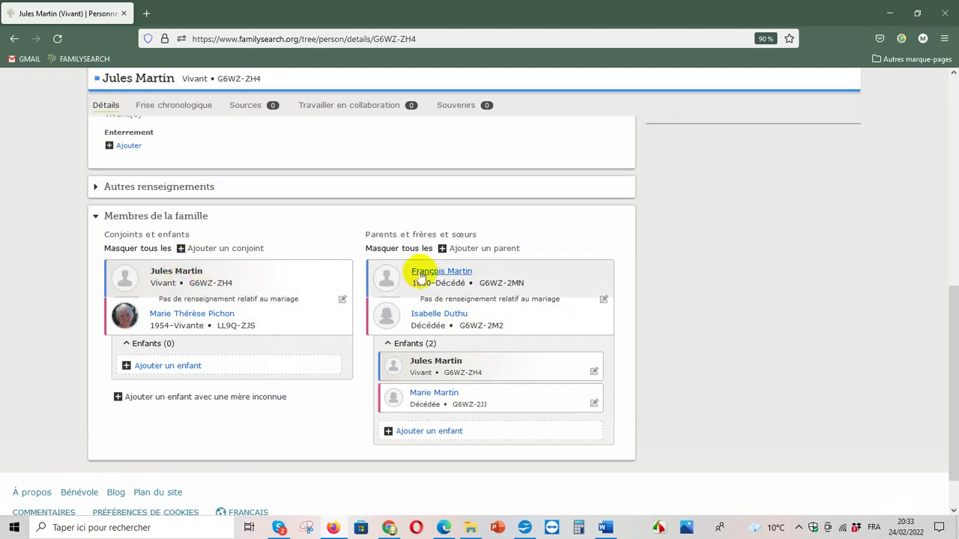
Open the father's full person page from the parents' family and view his family members section
left_click(439, 274)
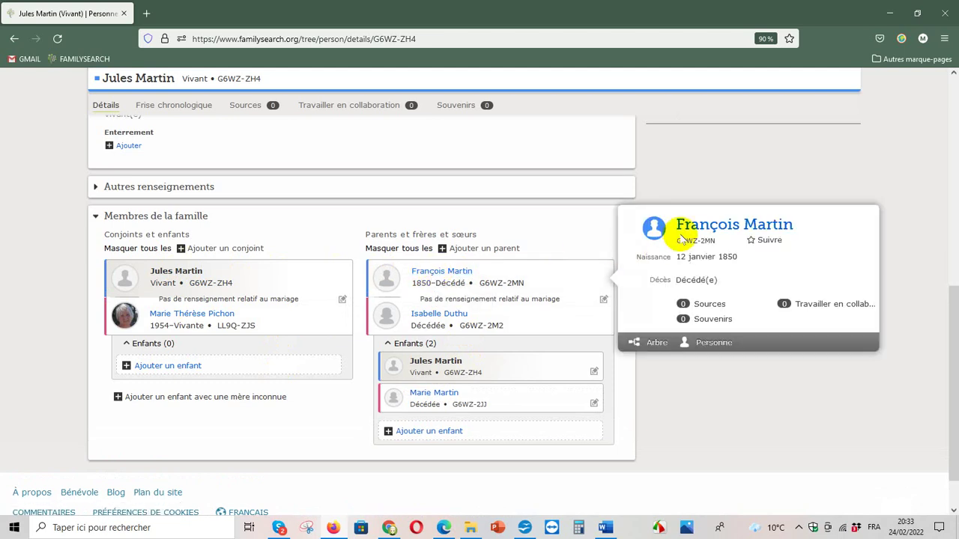
left_click(706, 222)
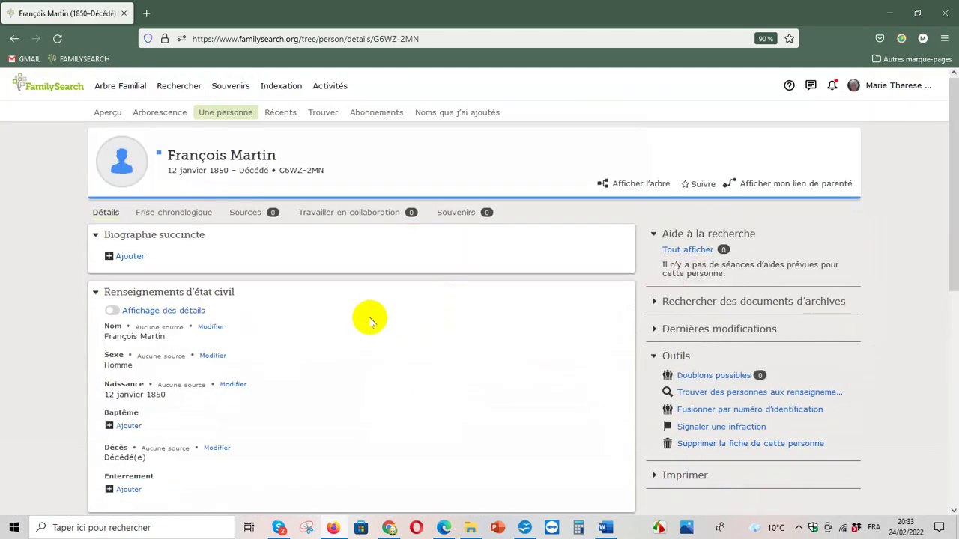
scroll(349, 306, "down", 4)
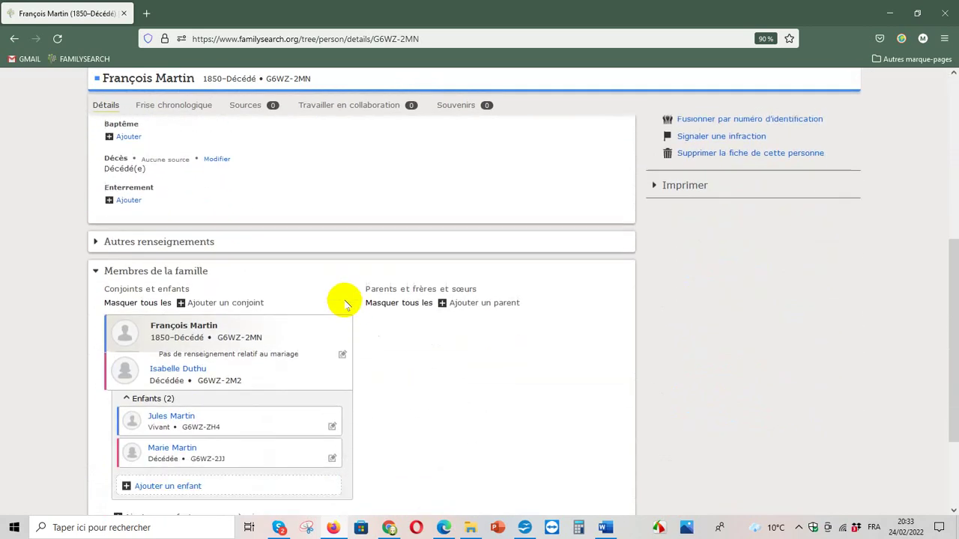
scroll(347, 304, "down", 1)
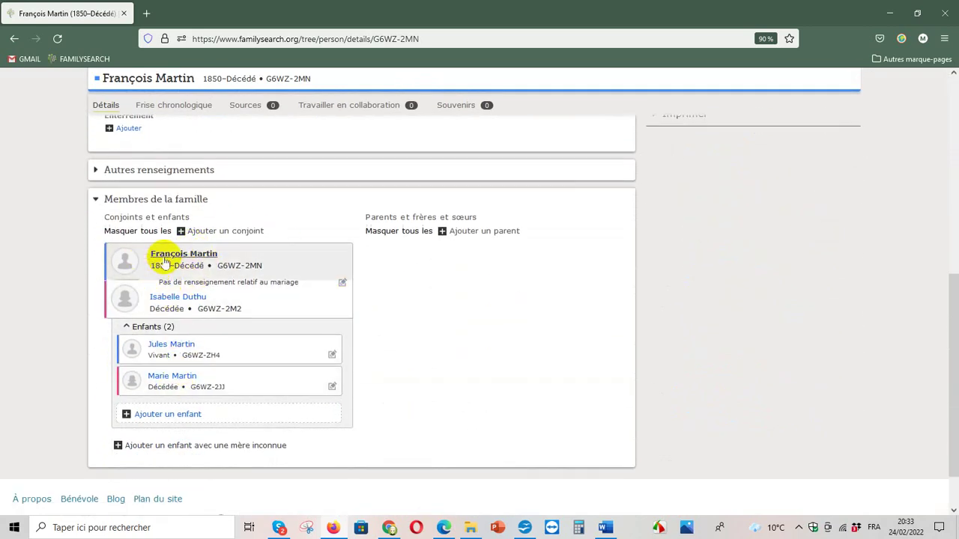
left_click(215, 232)
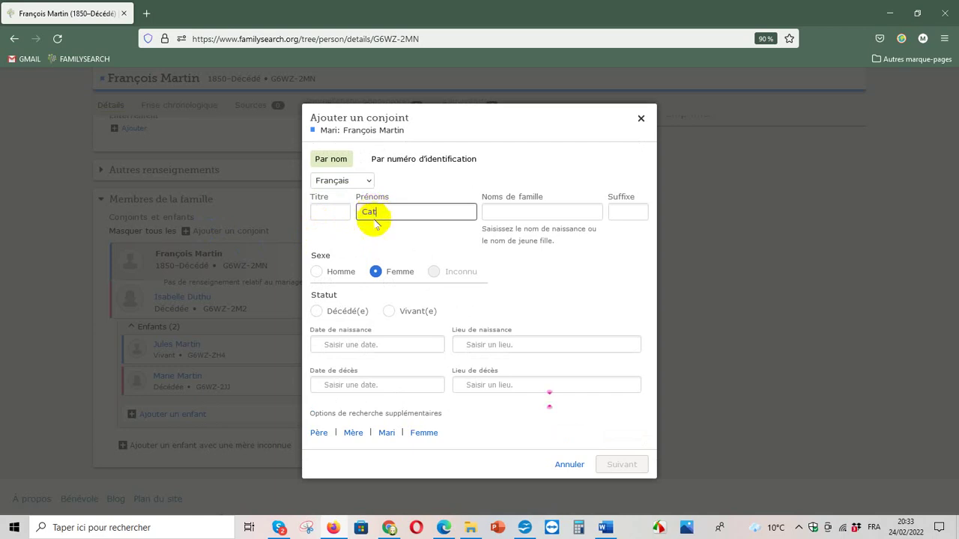
key("Tab")
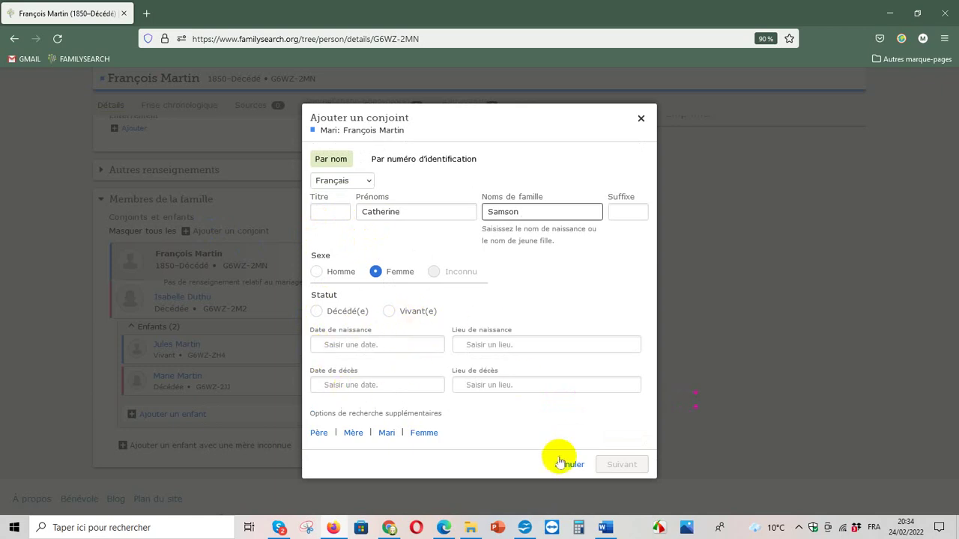
left_click(640, 121)
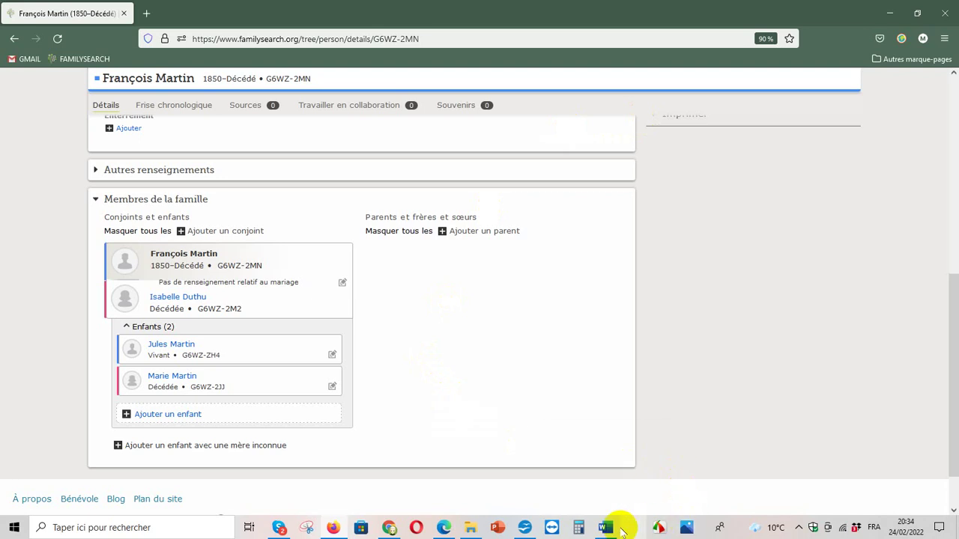
mouse_move(621, 531)
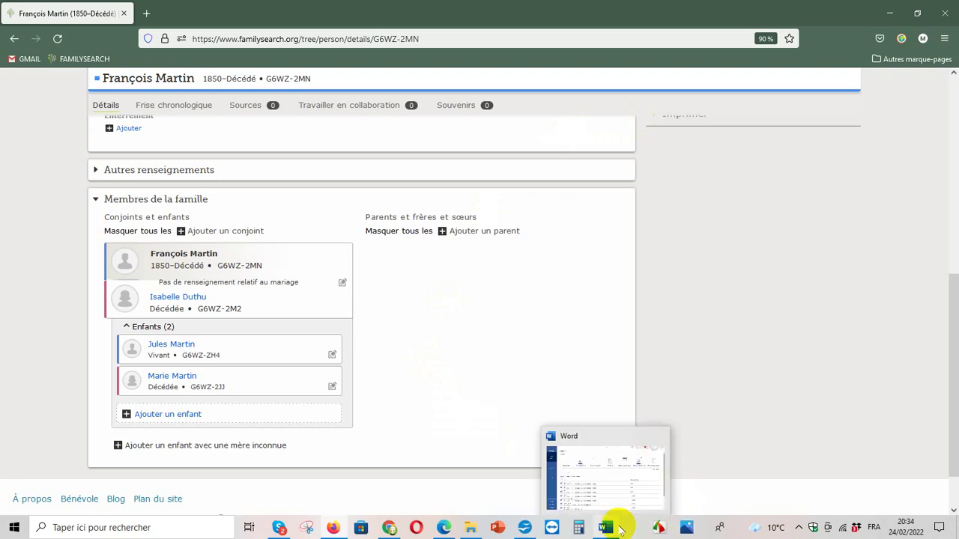